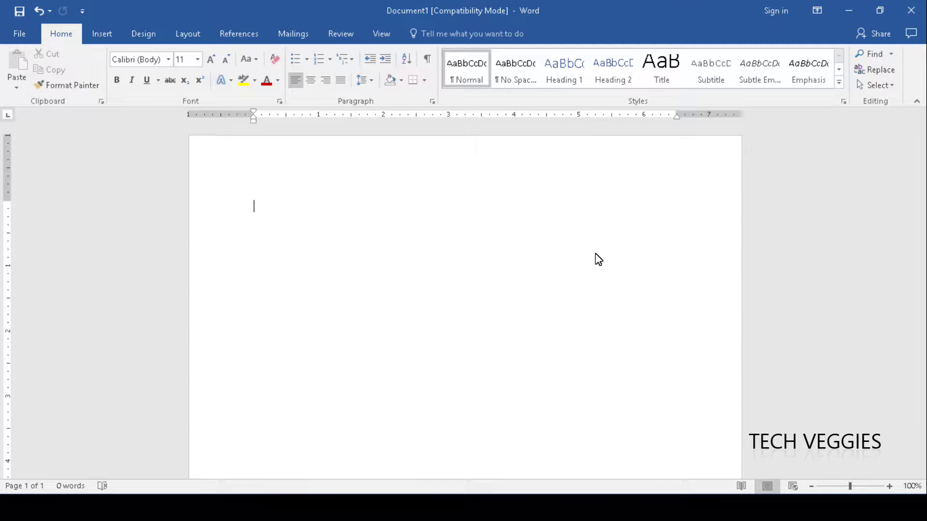
Type 'Computers are very useful for productivity' on the document's first line.
text(Computers are very )
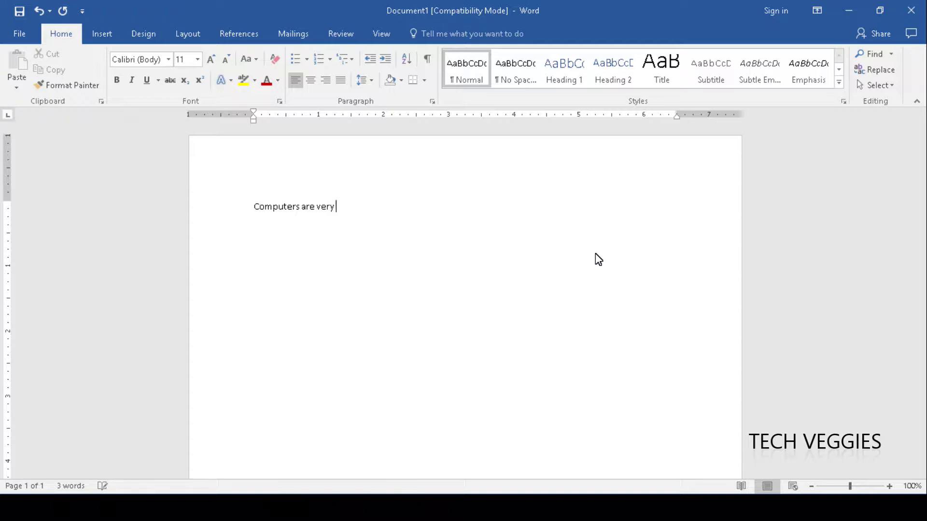
text(useful for productivity)
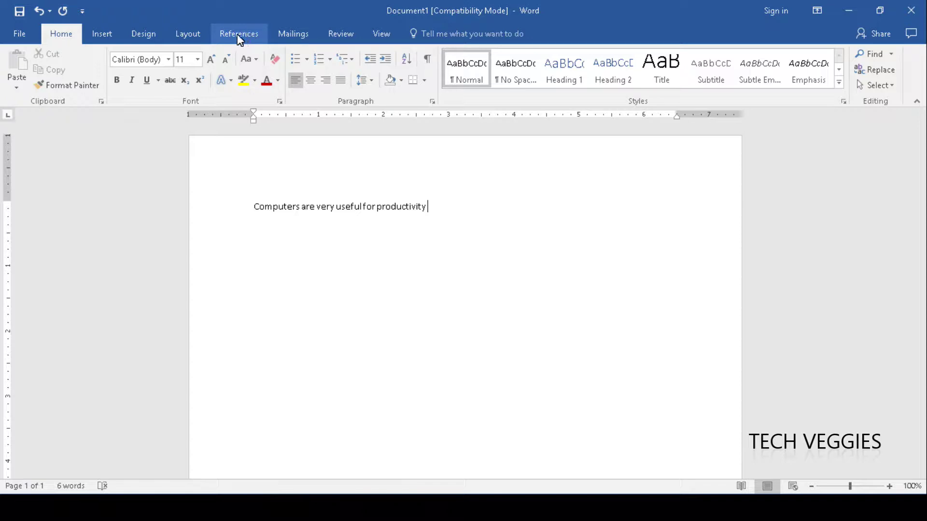
With MLA as the References style, choose Add New Source from Insert Citation.
click(235, 33)
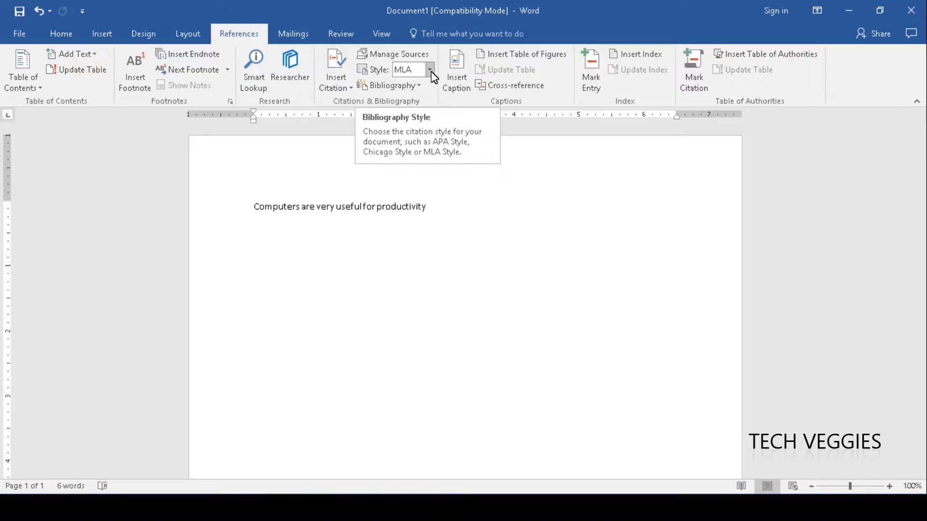
click(354, 89)
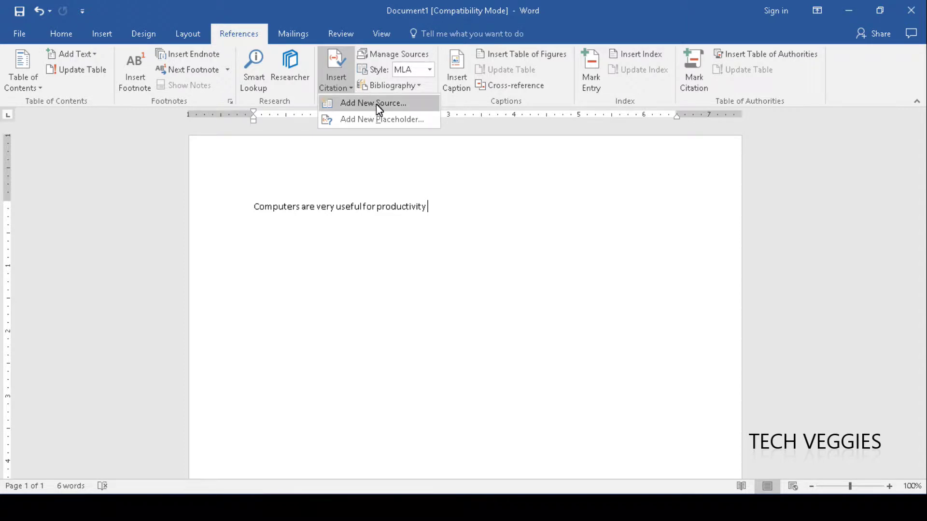
click(403, 104)
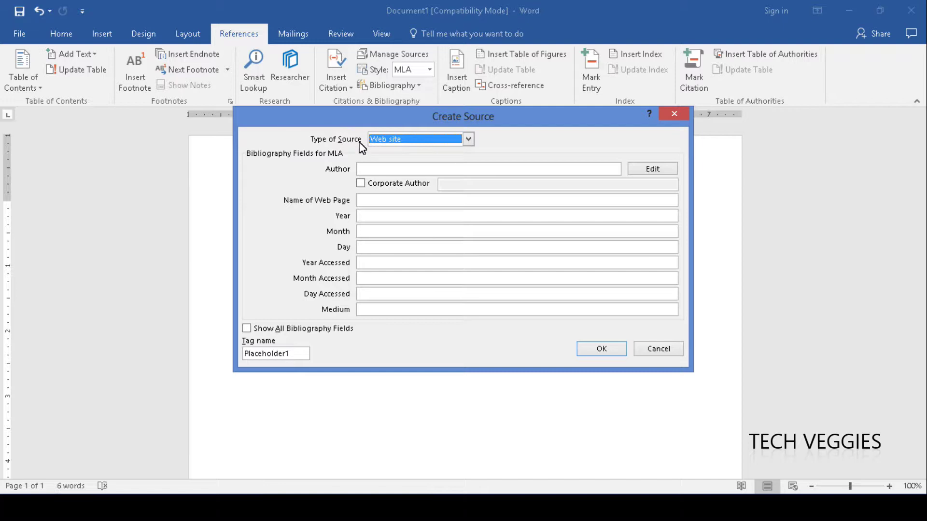
Set Type of Source to Book in the Create Source dialog.
click(470, 141)
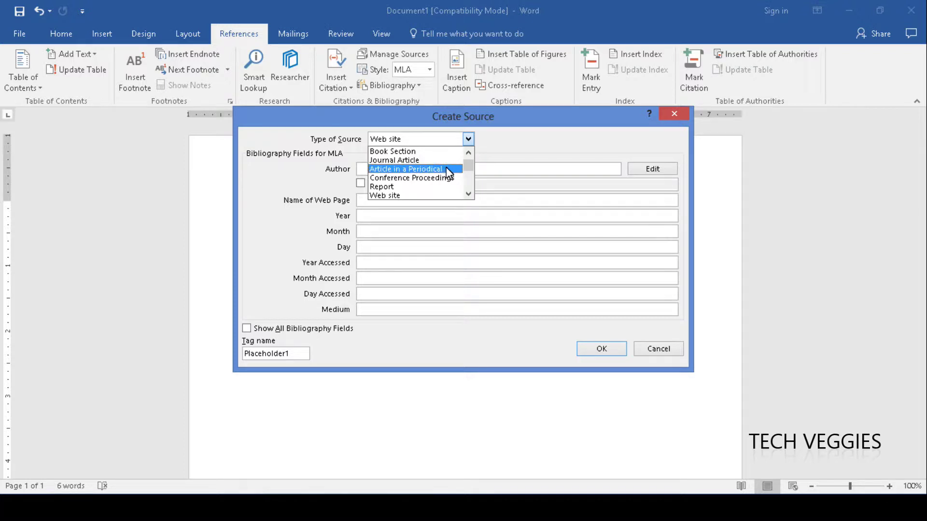
click(468, 194)
click(468, 194)
click(469, 194)
click(469, 194)
click(468, 193)
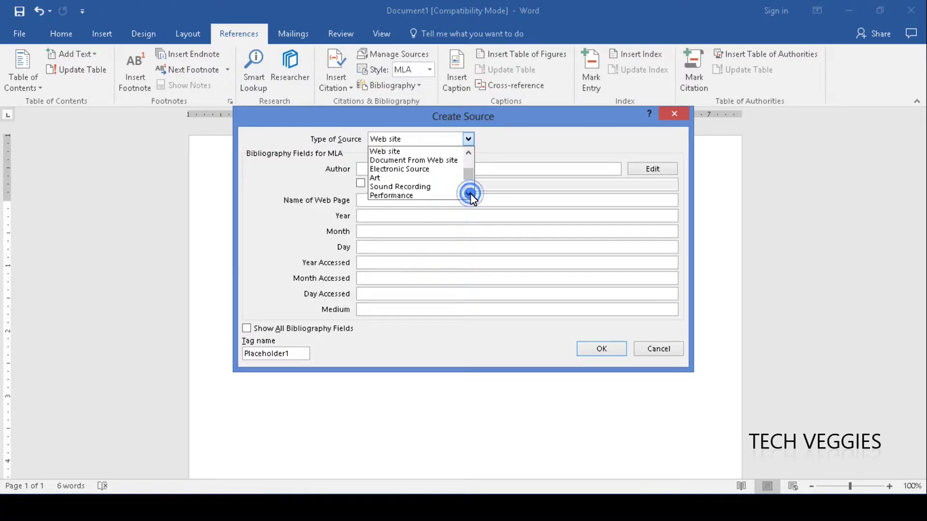
click(468, 194)
click(468, 194)
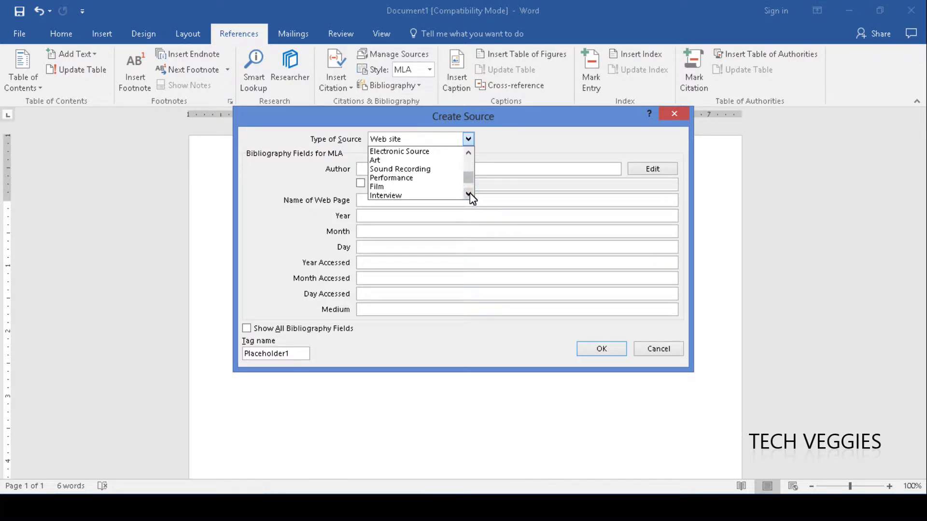
click(469, 193)
click(469, 194)
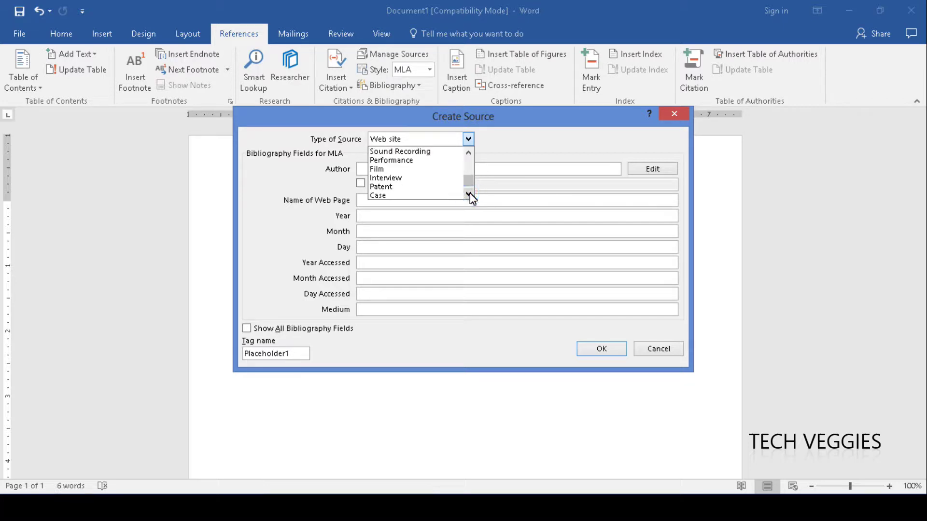
click(468, 169)
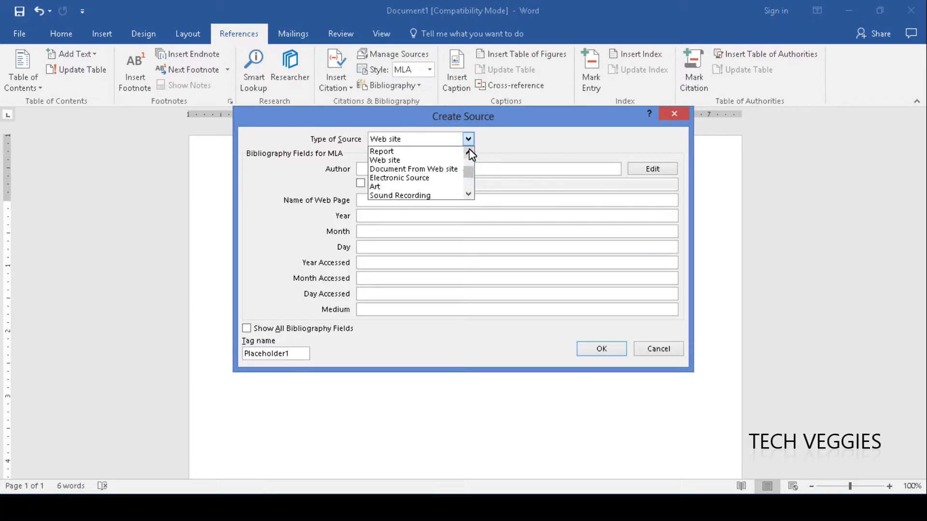
click(468, 153)
click(469, 153)
click(468, 153)
click(468, 153)
click(468, 153)
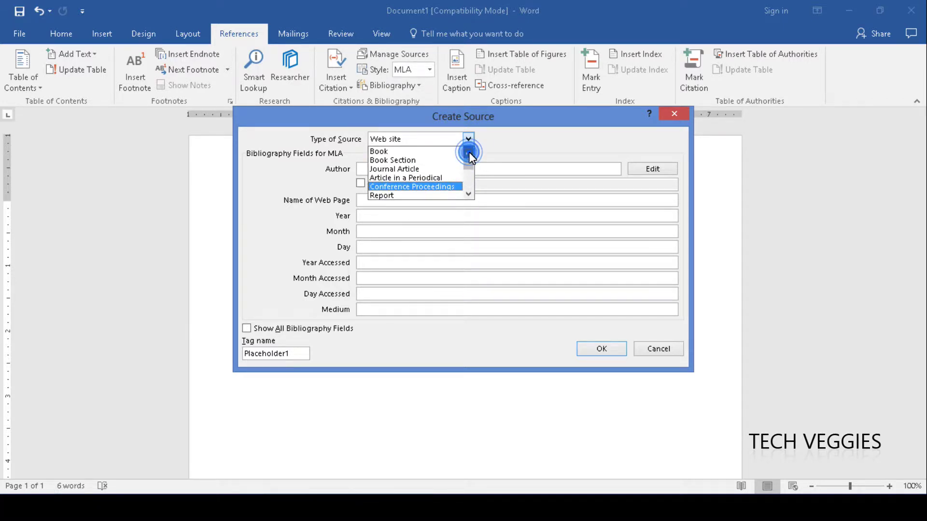
click(403, 153)
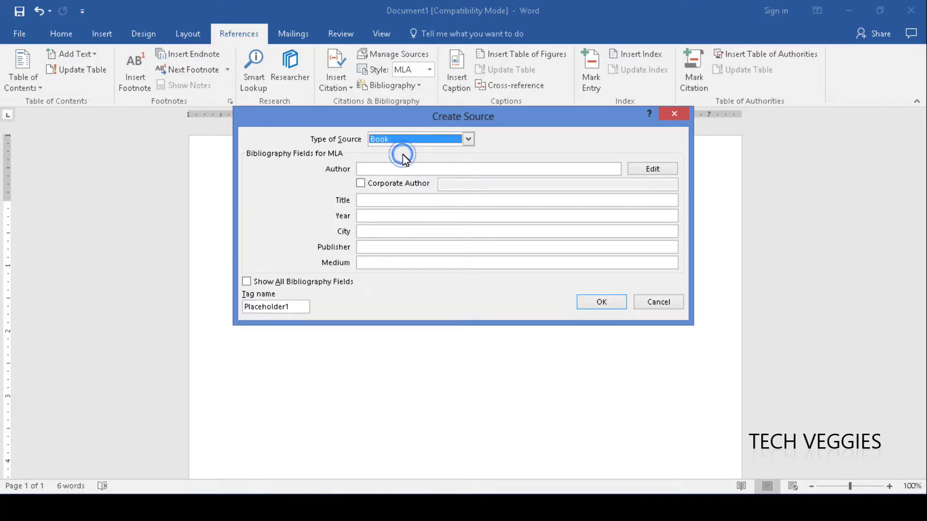
click(248, 282)
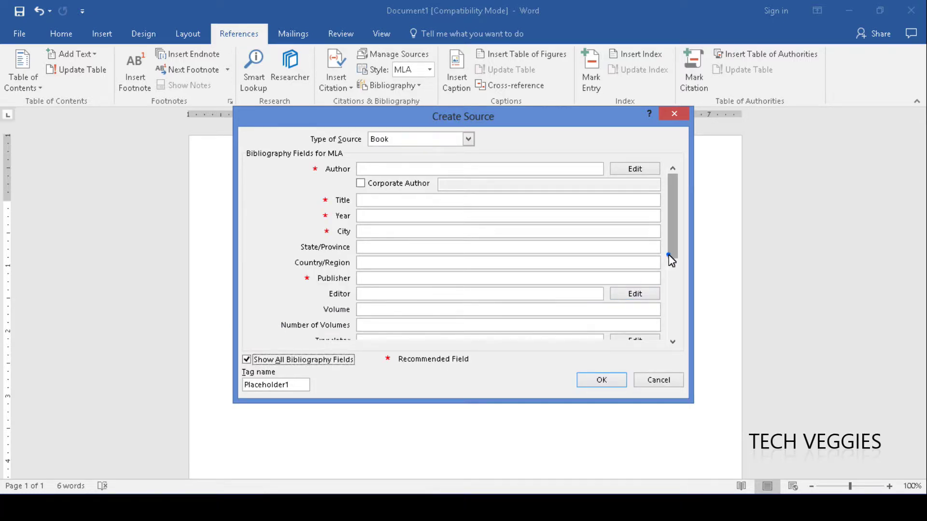
drag(671, 260, 671, 297)
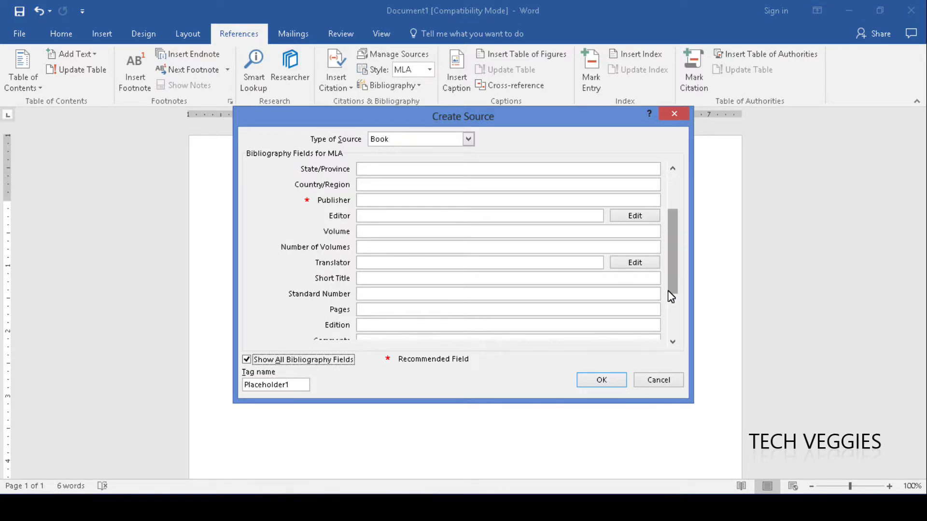
drag(671, 296, 680, 248)
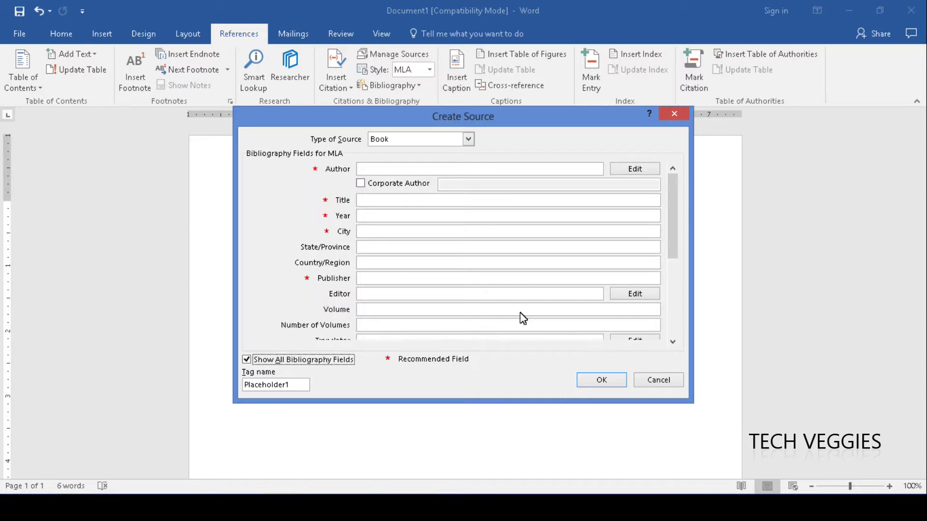
click(247, 360)
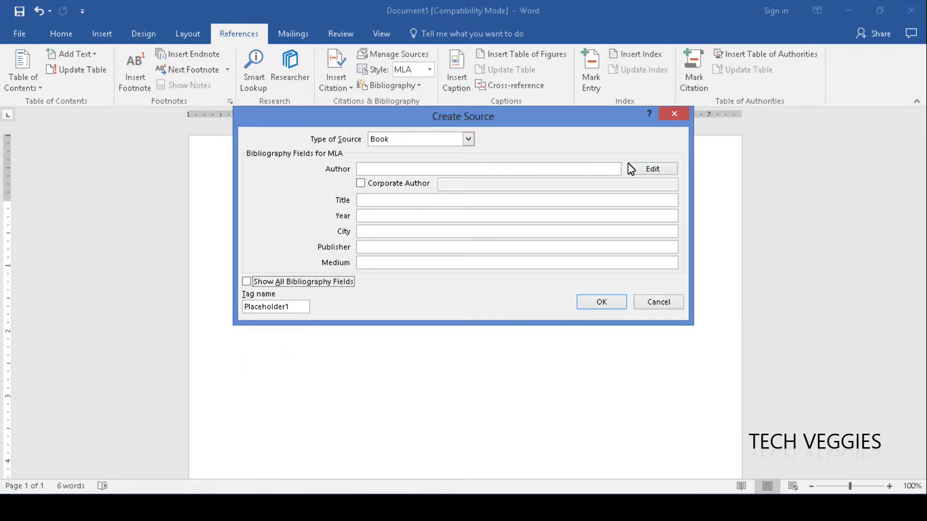
Enter the author's last name and first name in Edit Name and add them.
click(653, 169)
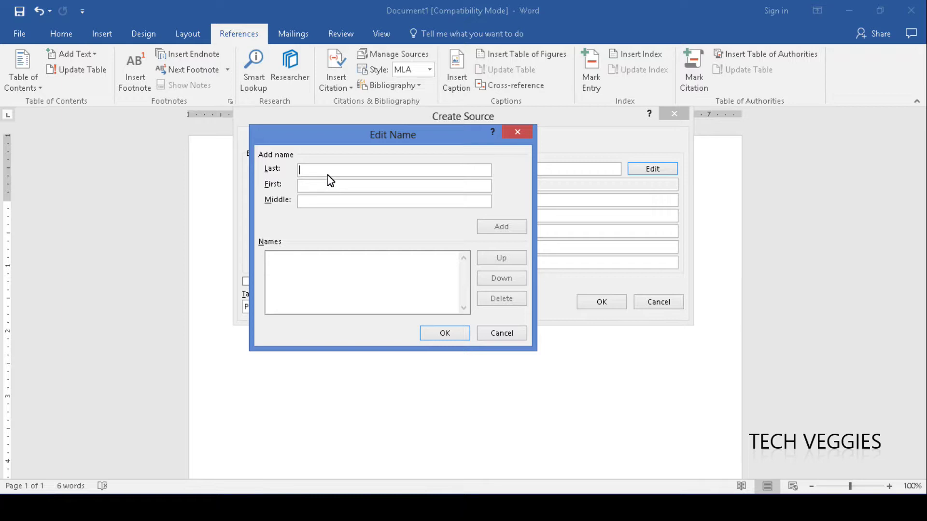
text(Doe)
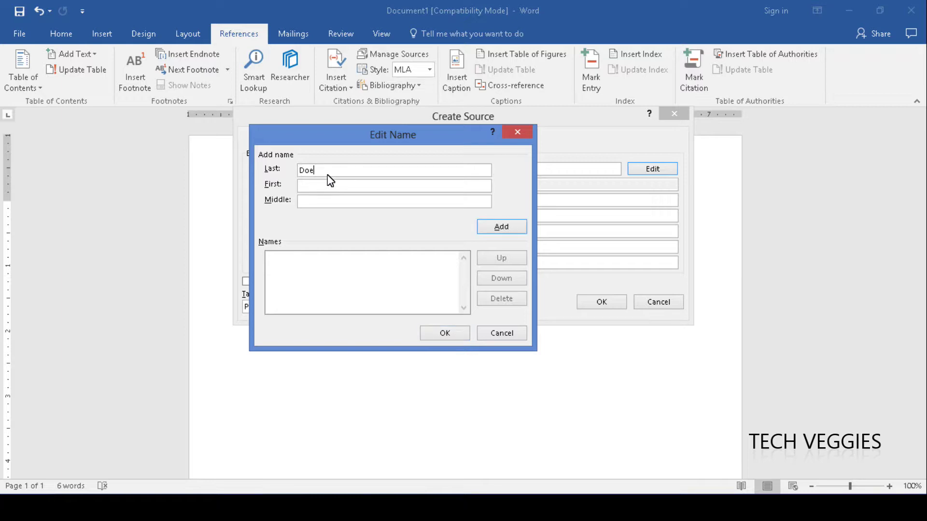
click(316, 184)
text(John)
click(496, 226)
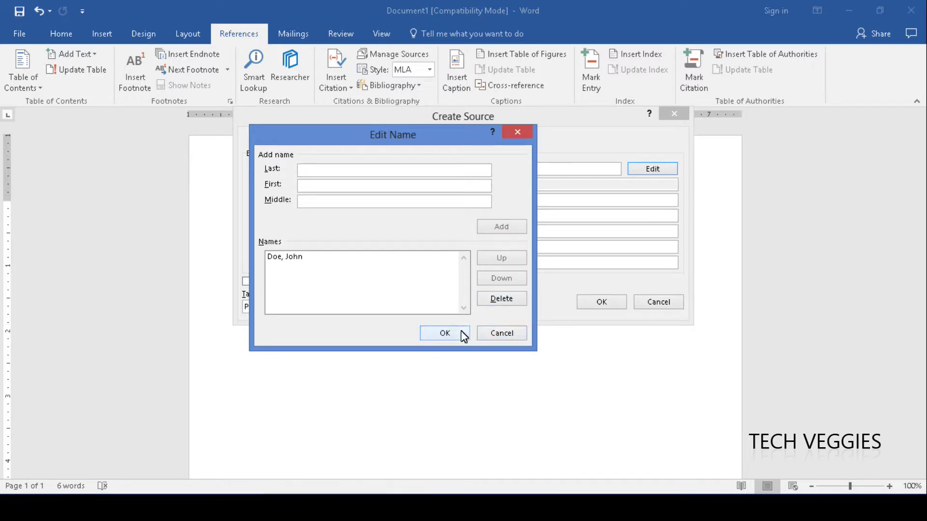
Confirm the author and give the book the title 'Computers are great'.
click(445, 333)
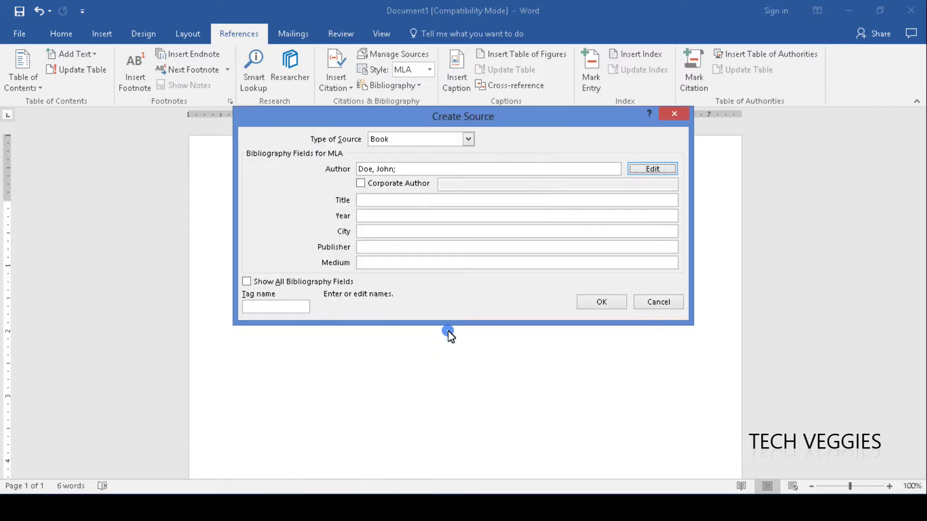
click(380, 202)
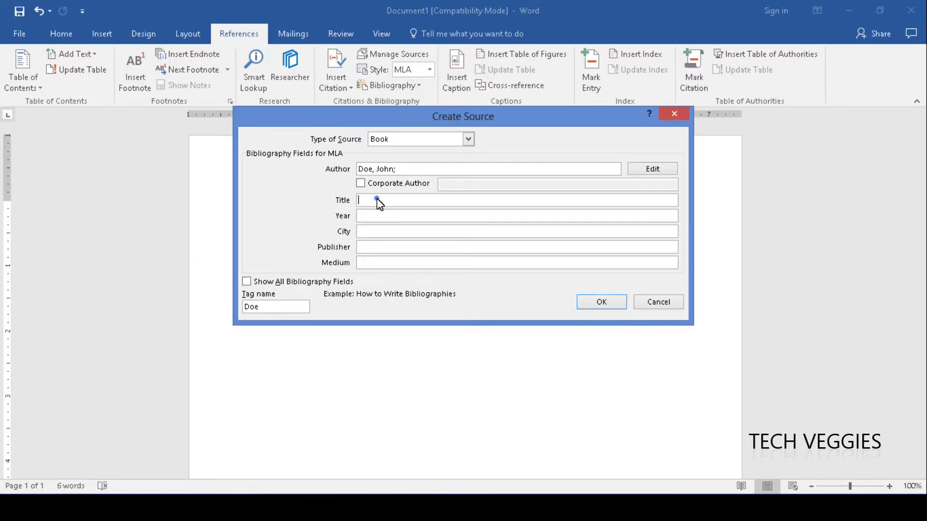
text(C)
text(omputing)
key(BackSpace)
text(ters are great)
Enter year 2017, city London and publisher Pearson, then insert the citation.
click(371, 217)
text(2017)
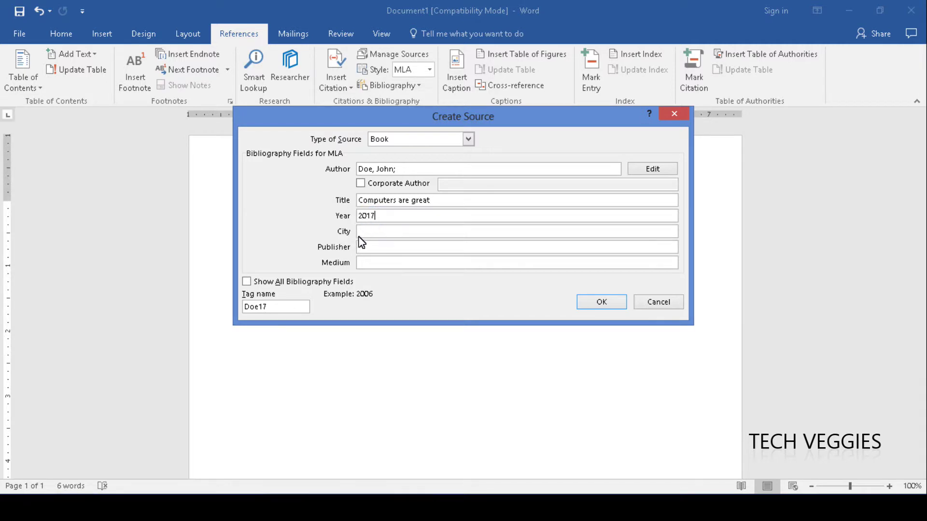
click(363, 233)
text(London)
click(367, 248)
text(Pearson)
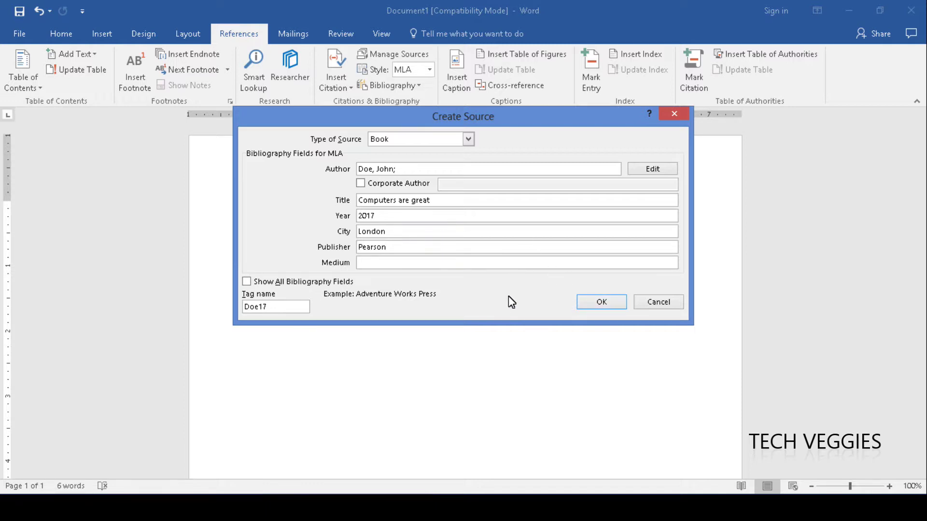
click(602, 302)
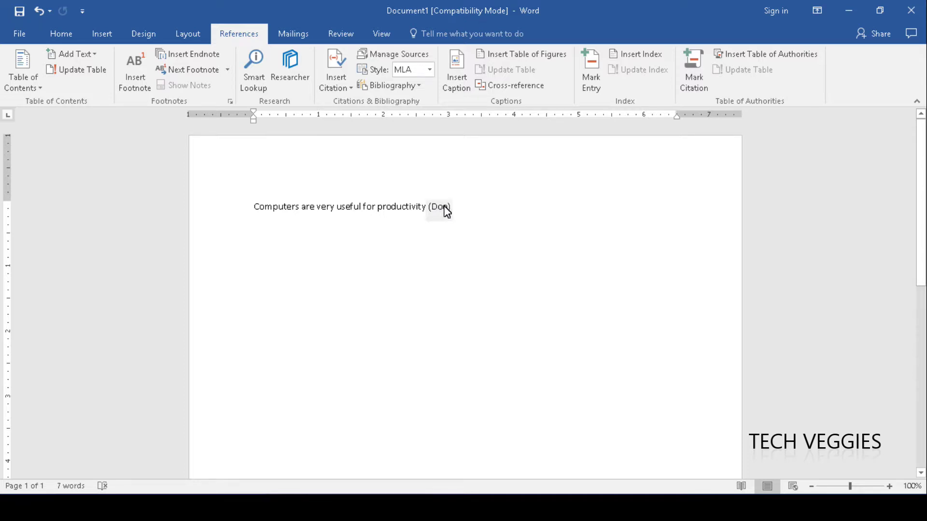
Keep MLA as the citation style and start a new line after the cited sentence.
click(430, 70)
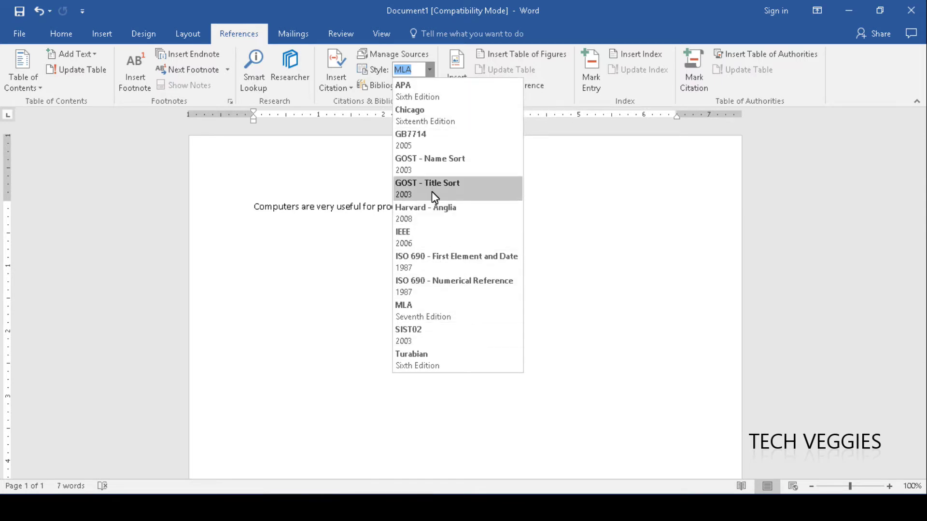
click(372, 216)
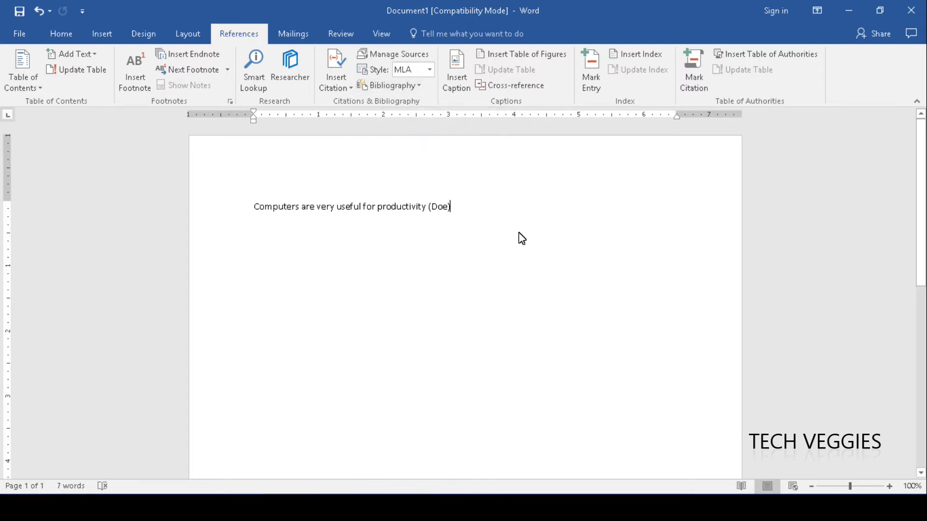
key(Return)
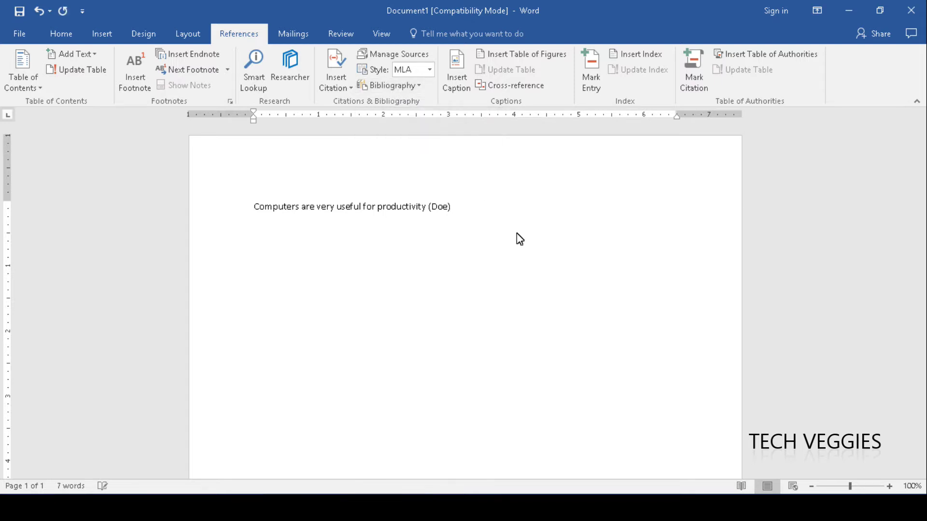
click(107, 35)
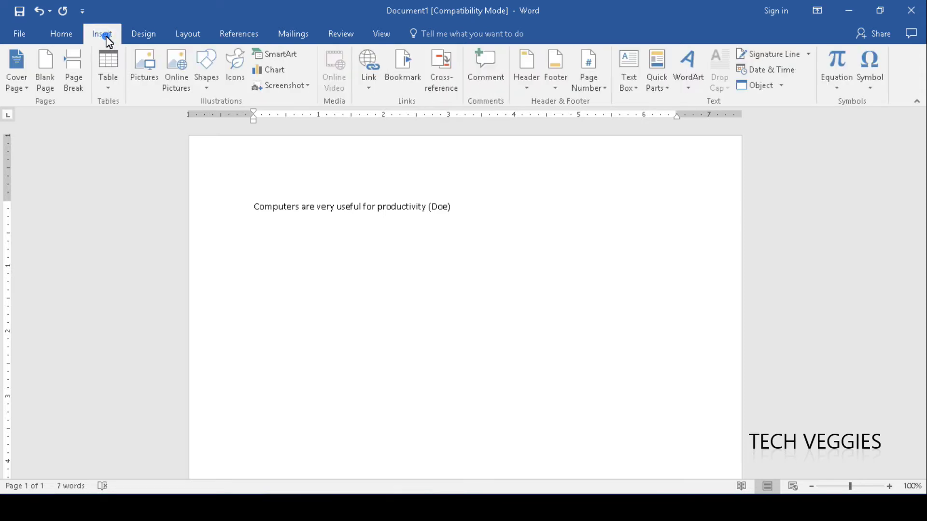
Insert a blank page after the cited sentence.
click(42, 83)
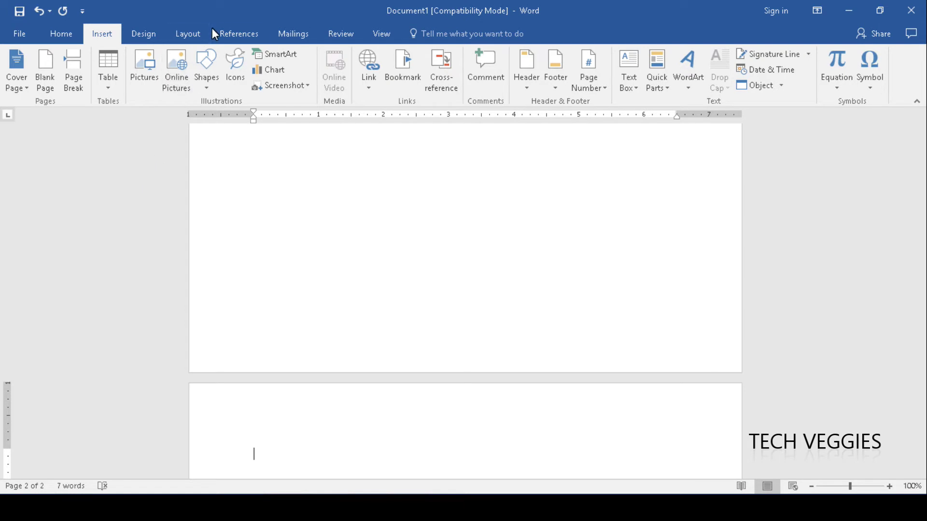
click(239, 36)
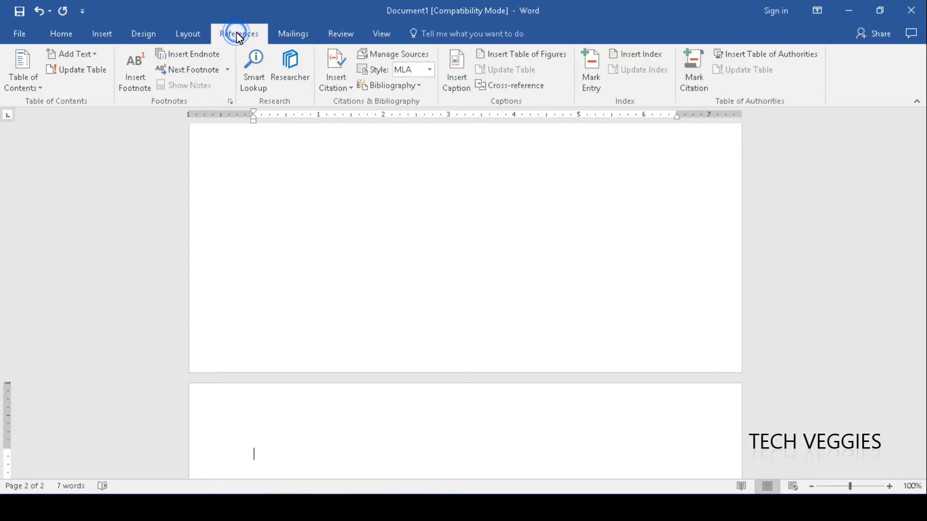
Insert the built-in Bibliography listing the 'Computers are great' book on page 2.
click(417, 91)
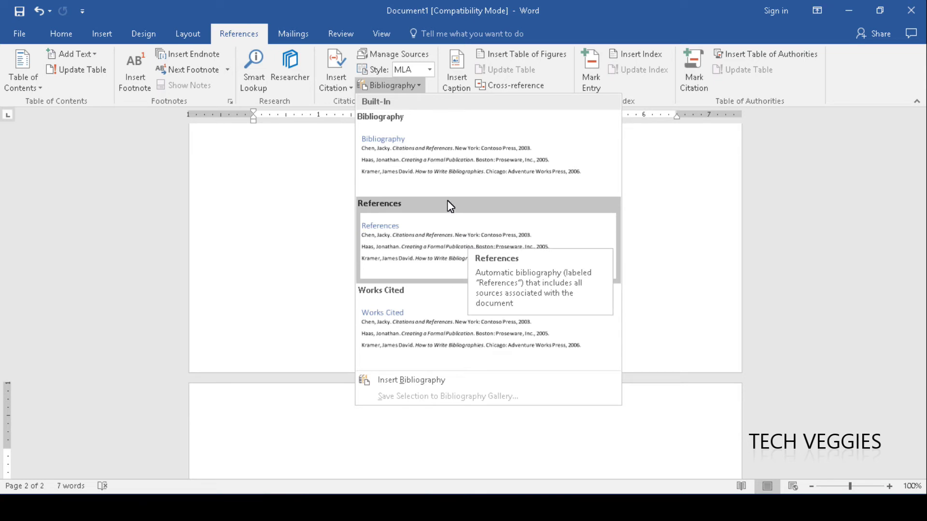
click(438, 162)
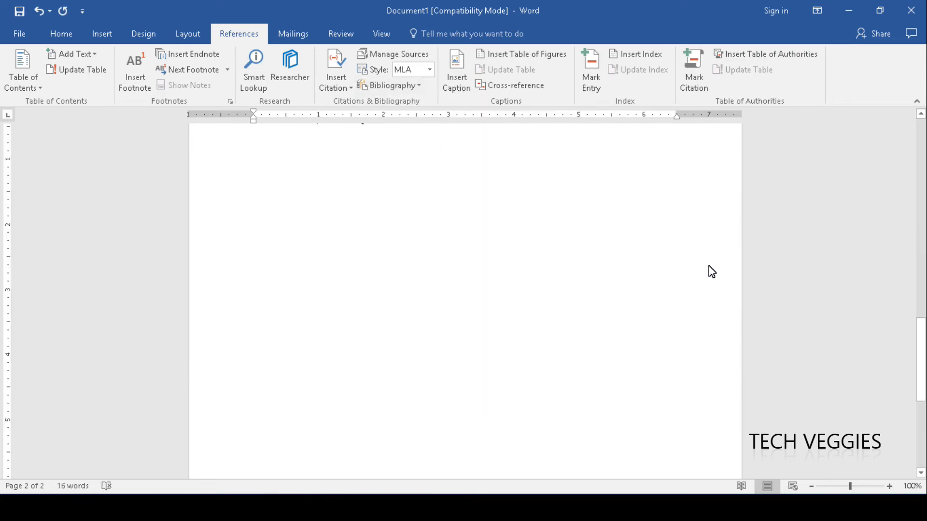
drag(920, 376, 924, 349)
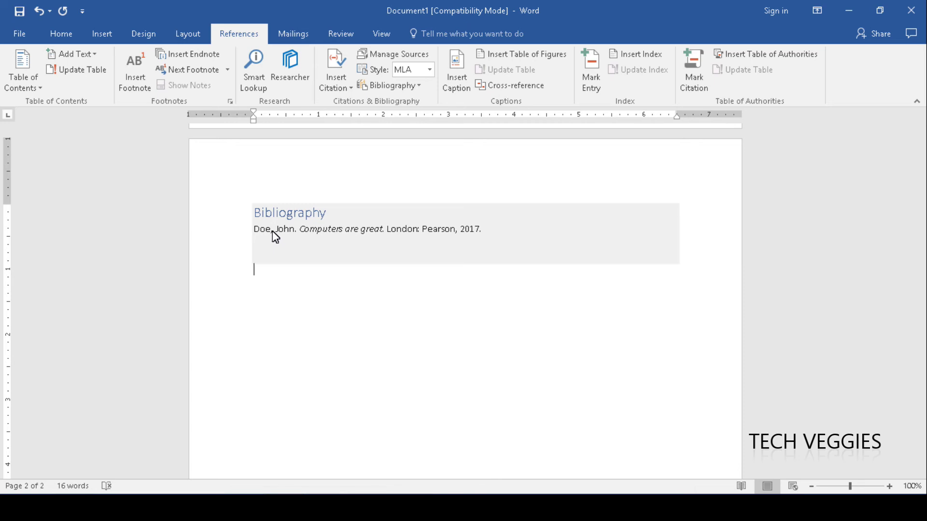
click(369, 271)
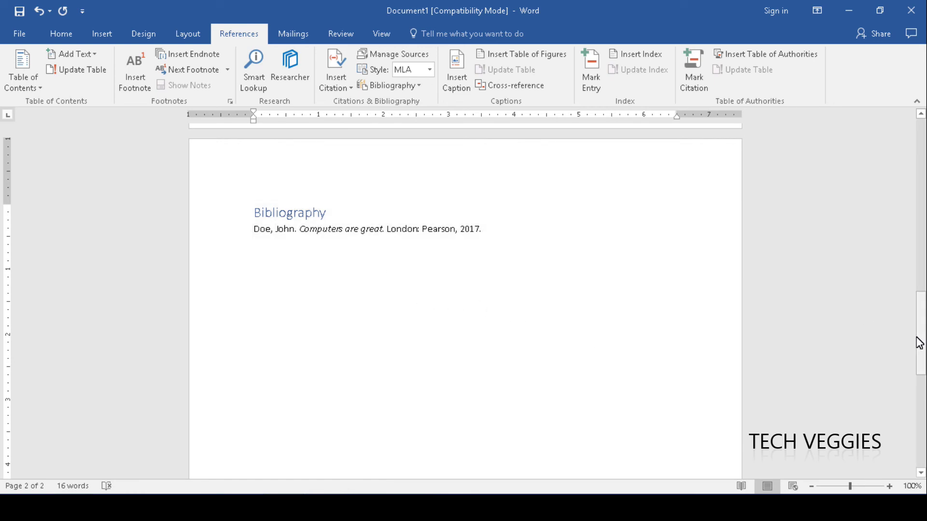
drag(920, 346, 883, 343)
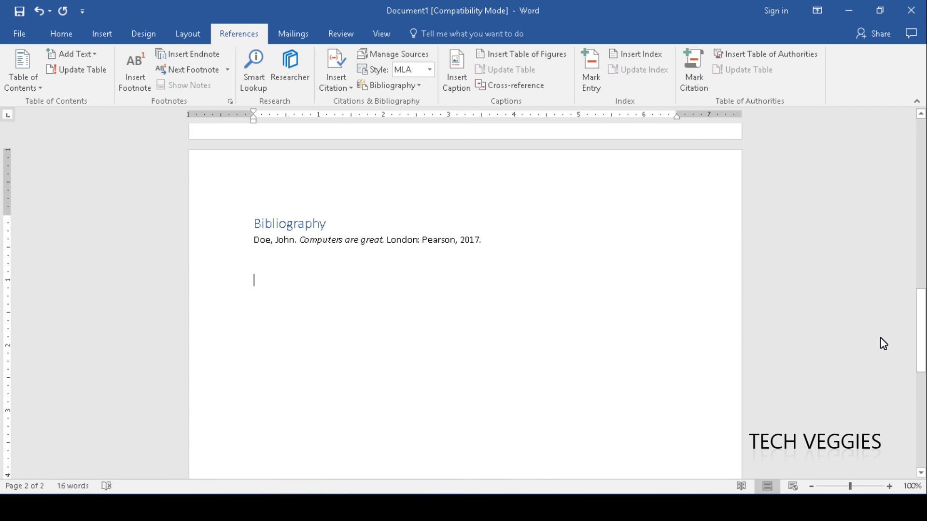